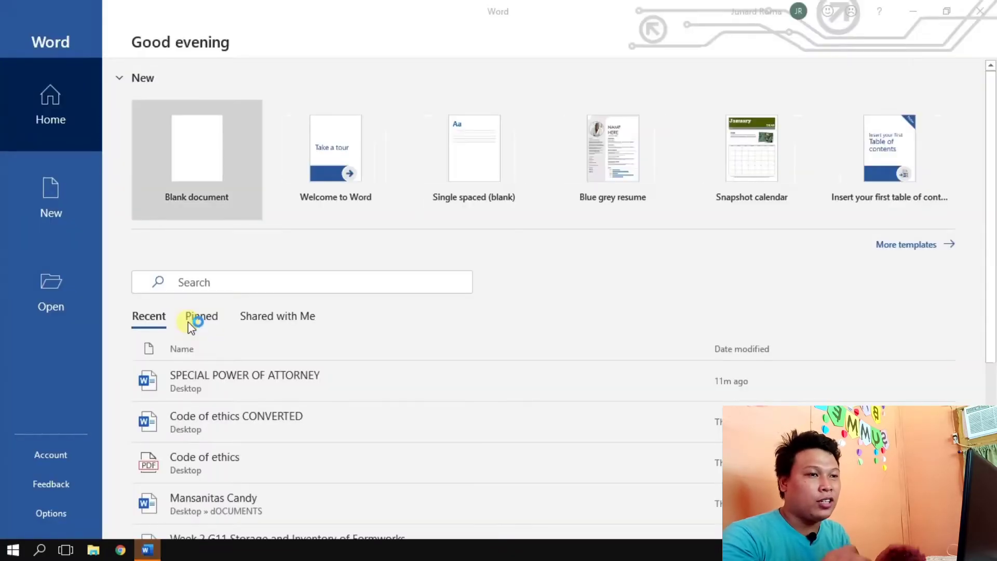
Step: Open a new blank document, Document1, from the Word Home screen
click(235, 176)
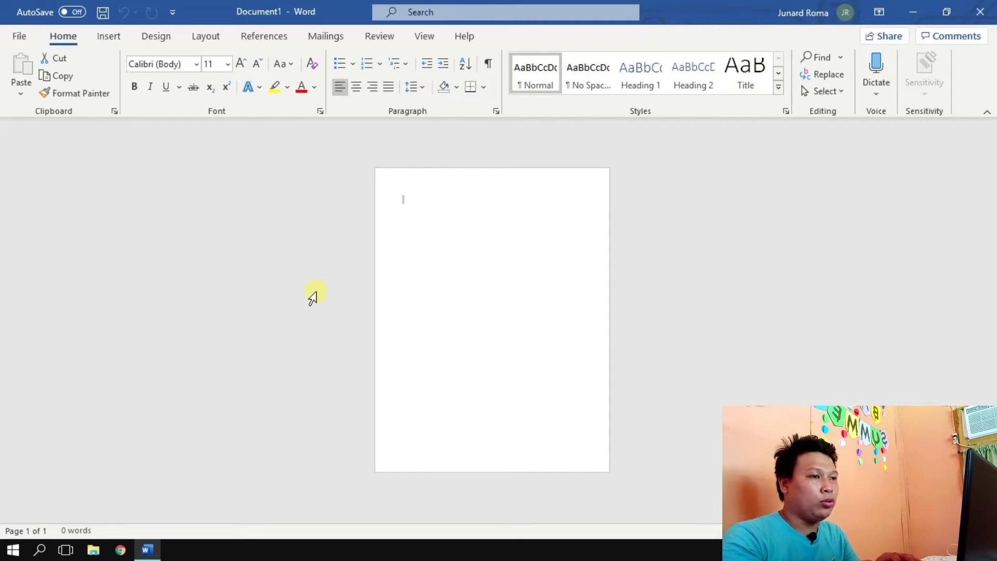
Step: Choose EPSON L120 Series as the printer in Word's Print settings
key(ctrl+p)
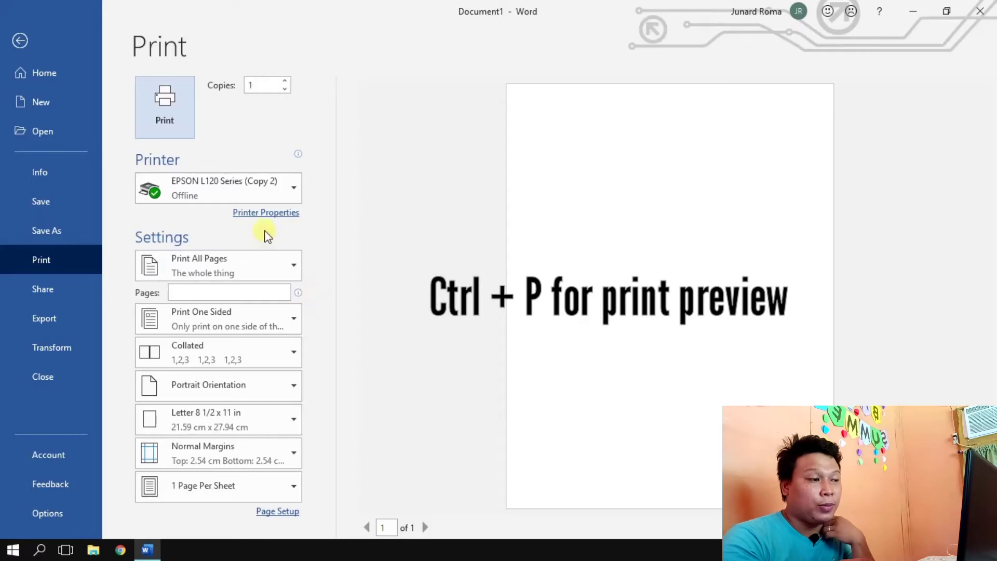
click(264, 196)
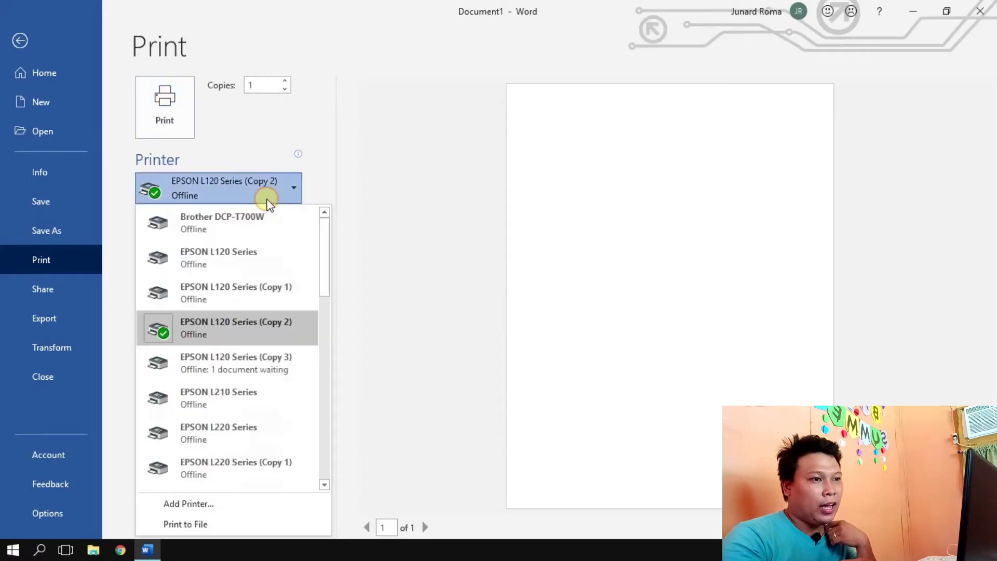
click(223, 253)
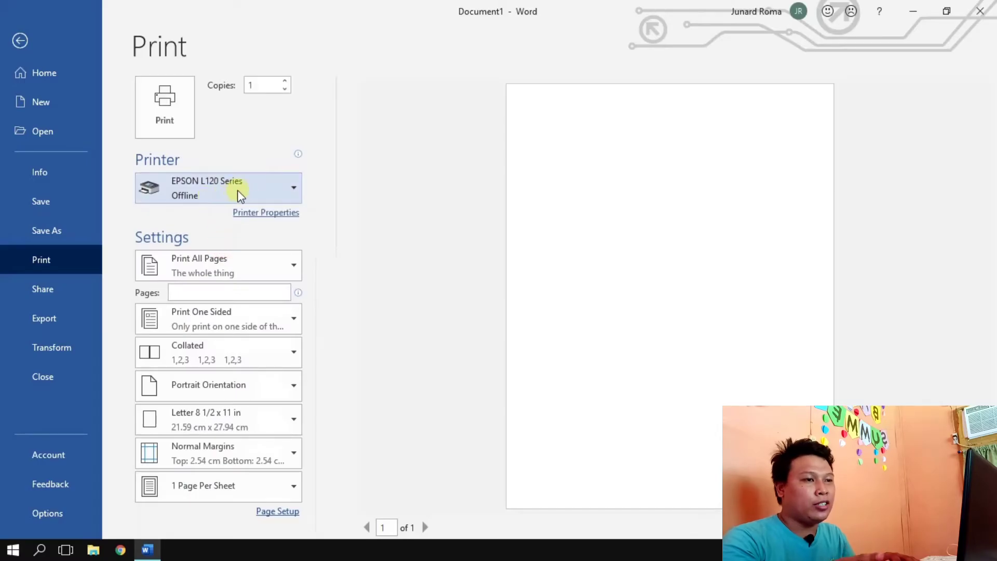
mouse_move(241, 196)
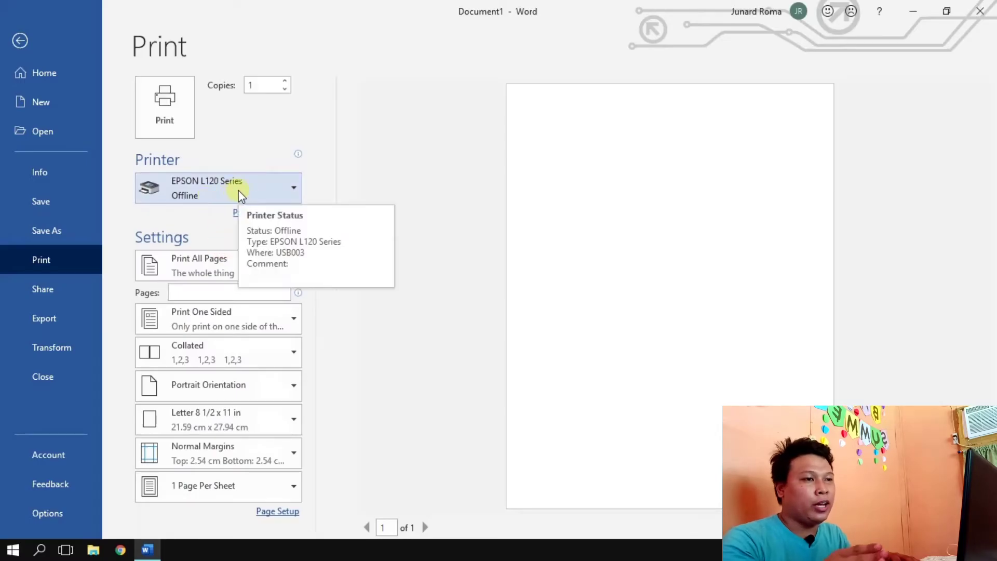
click(294, 427)
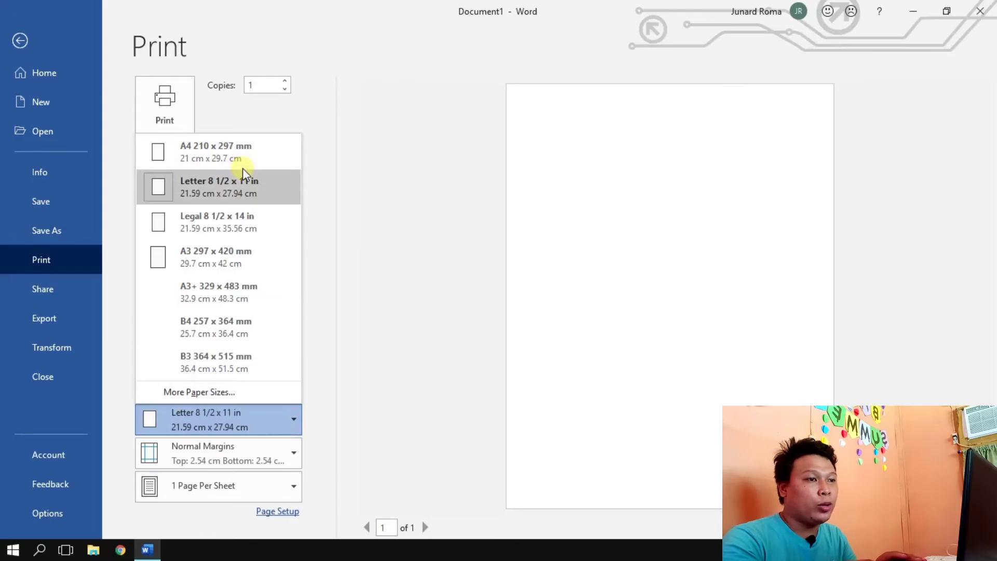
key(Down)
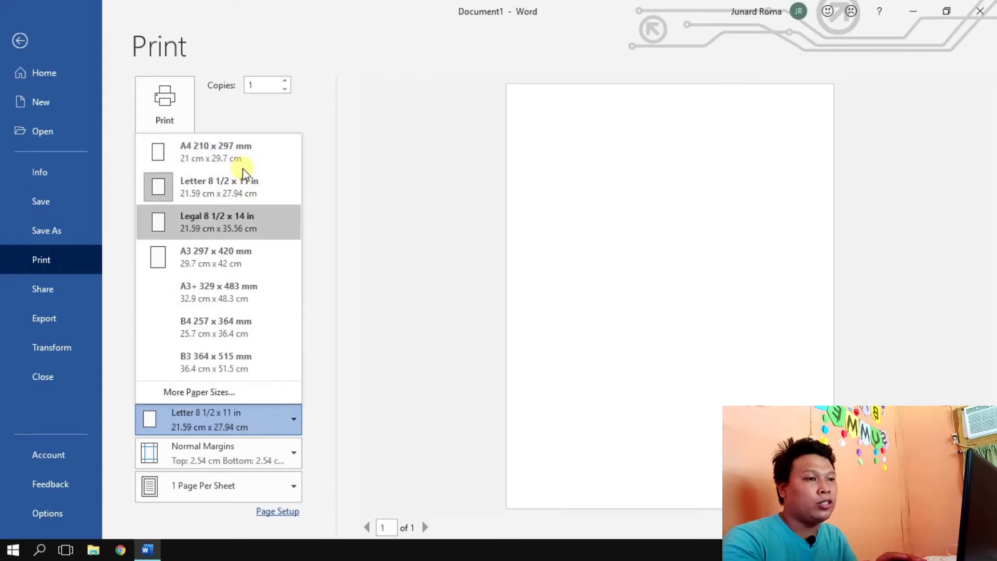
key(Down)
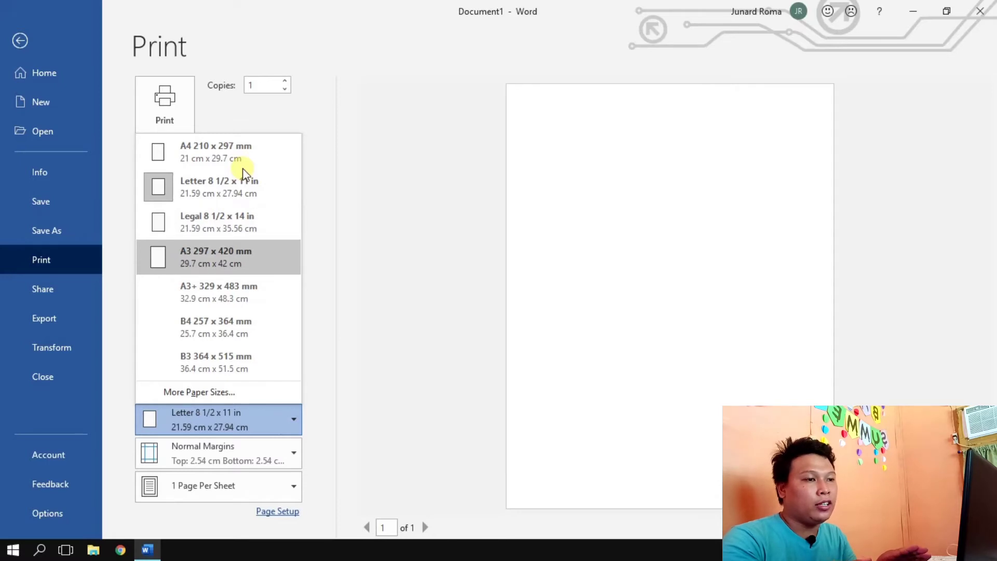
key(Down)
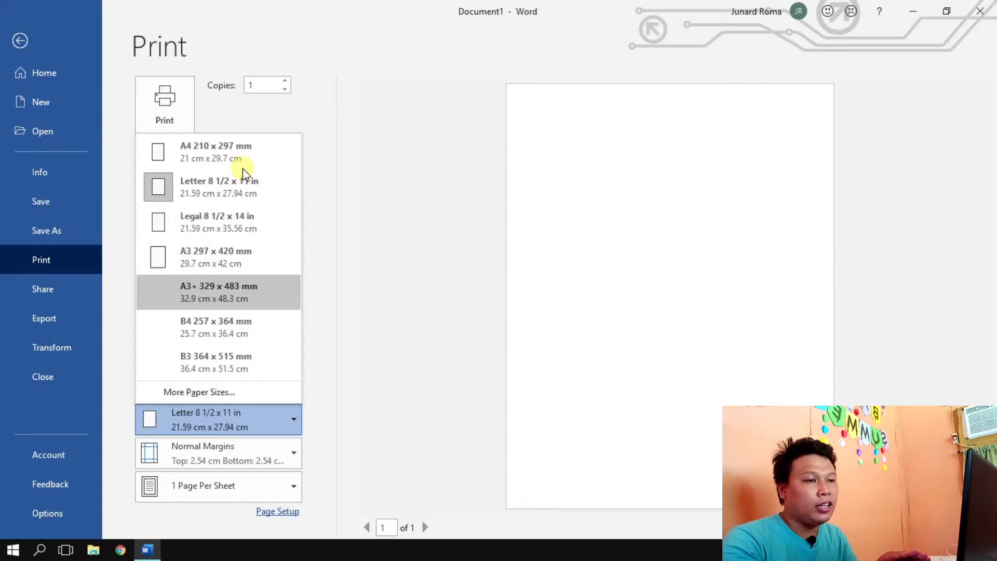
key(Down)
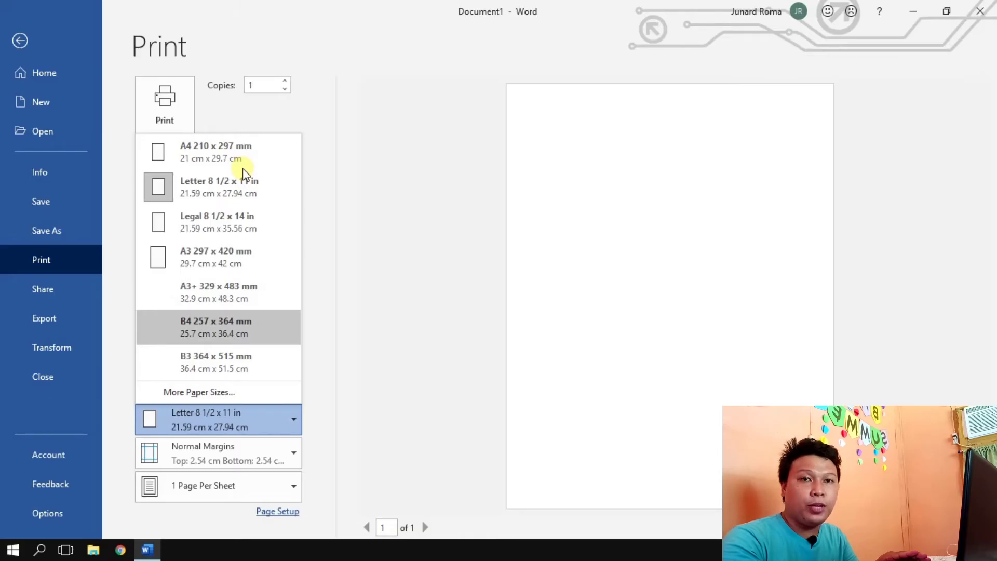
key(Down)
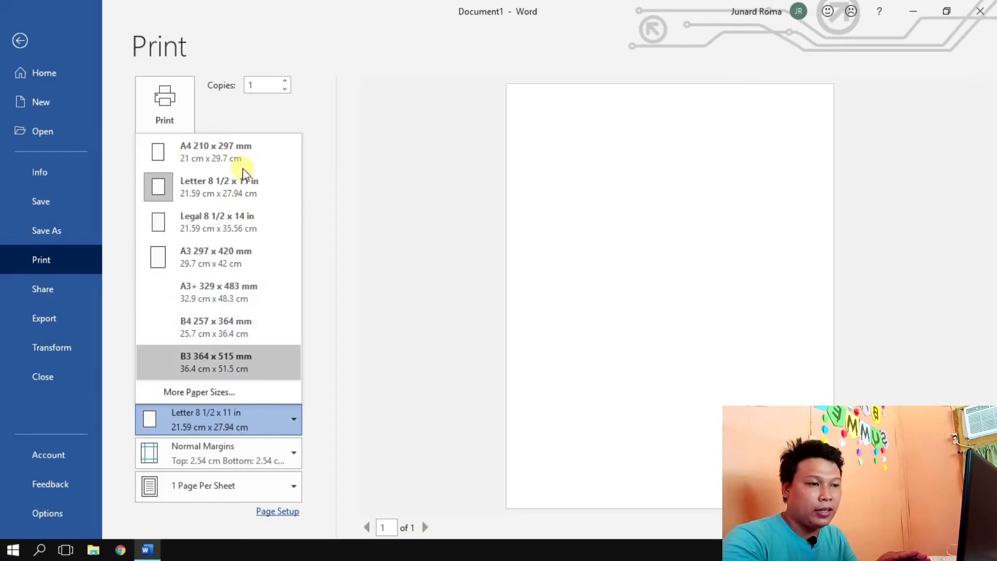
key(Down)
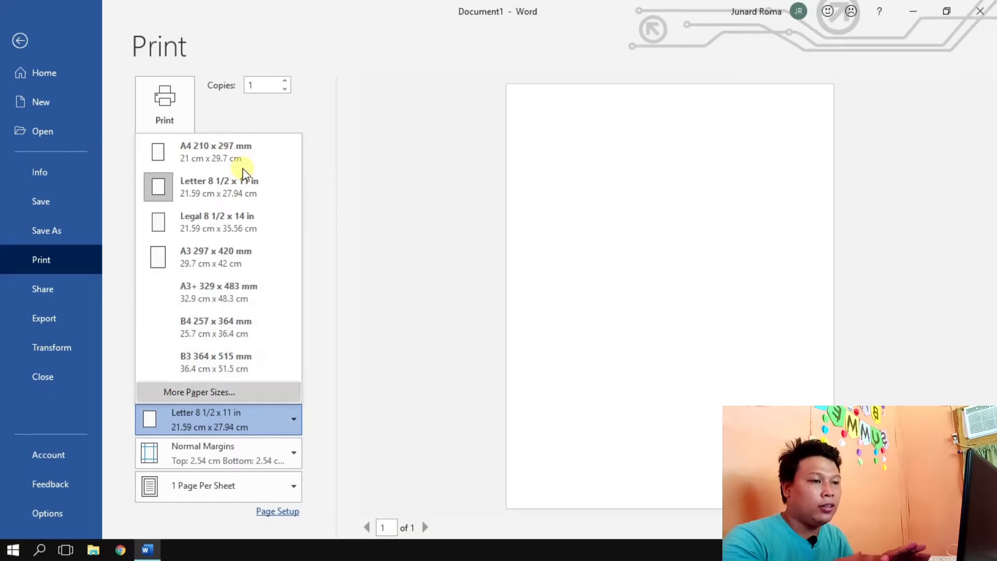
key(Down)
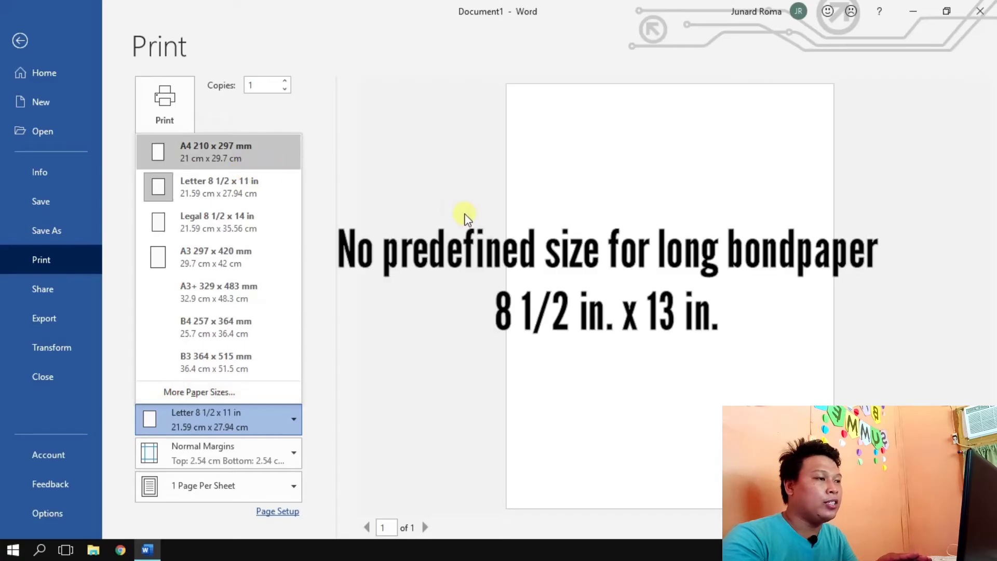
click(464, 219)
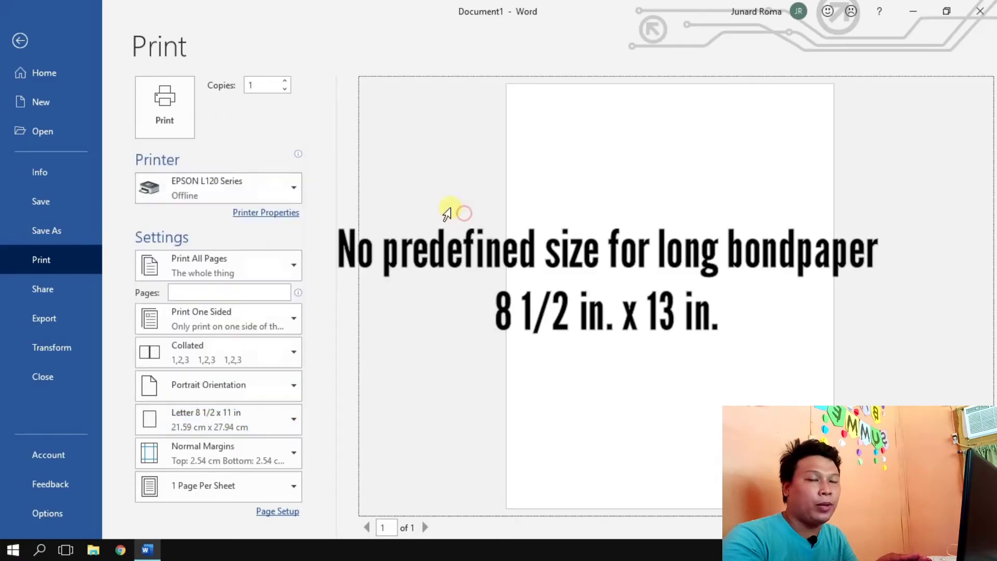
Step: Browse the Layout page sizes without choosing, then reopen Print to see the 21.59 × 33.02 cm custom size
click(12, 42)
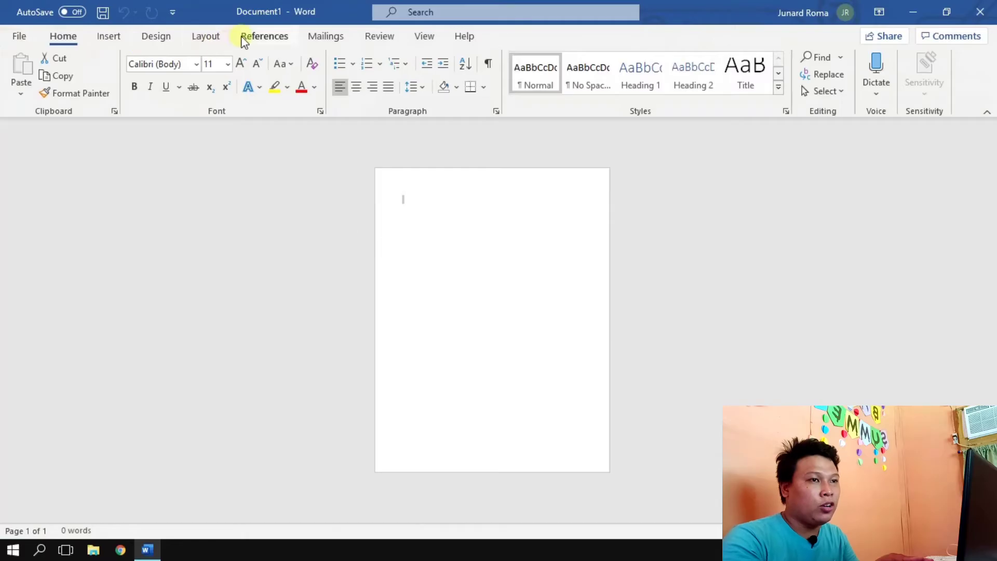
click(191, 37)
click(107, 78)
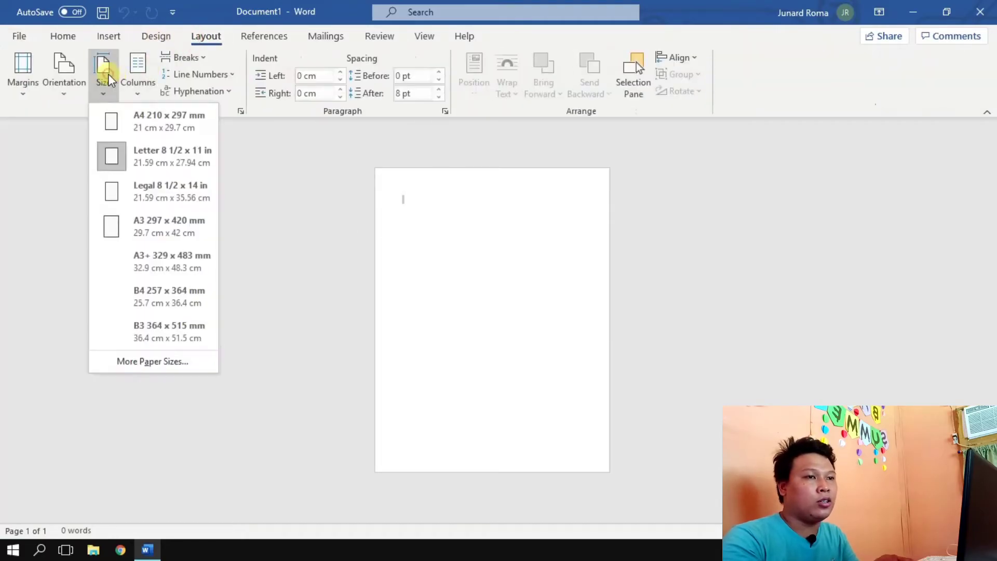
key(Down)
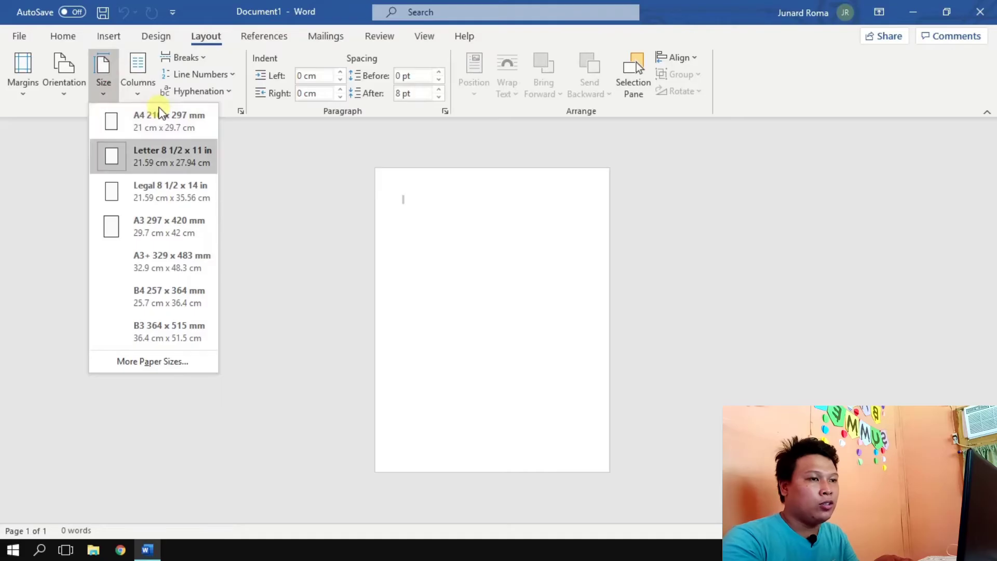
key(Down)
key(Down)
key(Down)
key(Down)
key(Down)
key(Down)
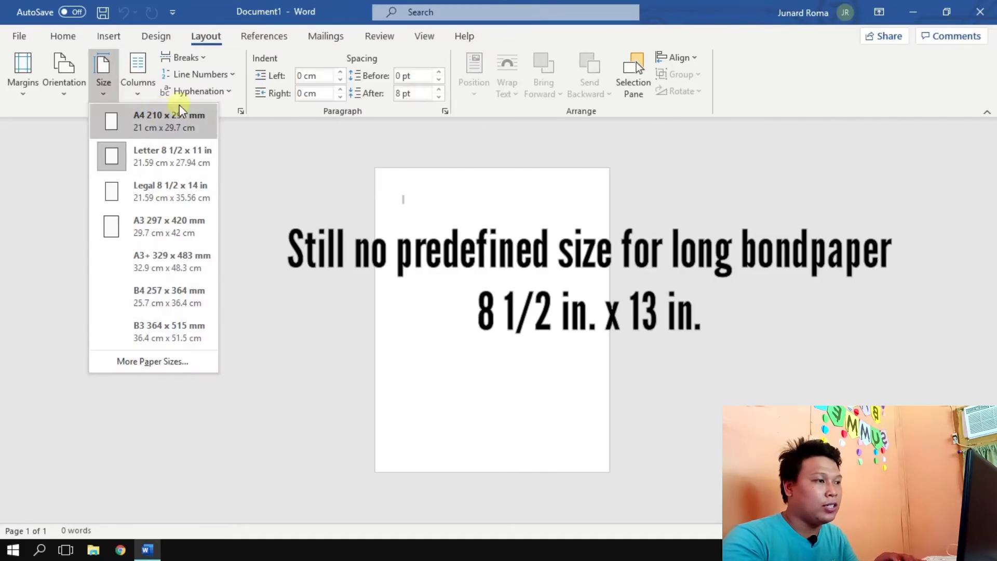
click(281, 195)
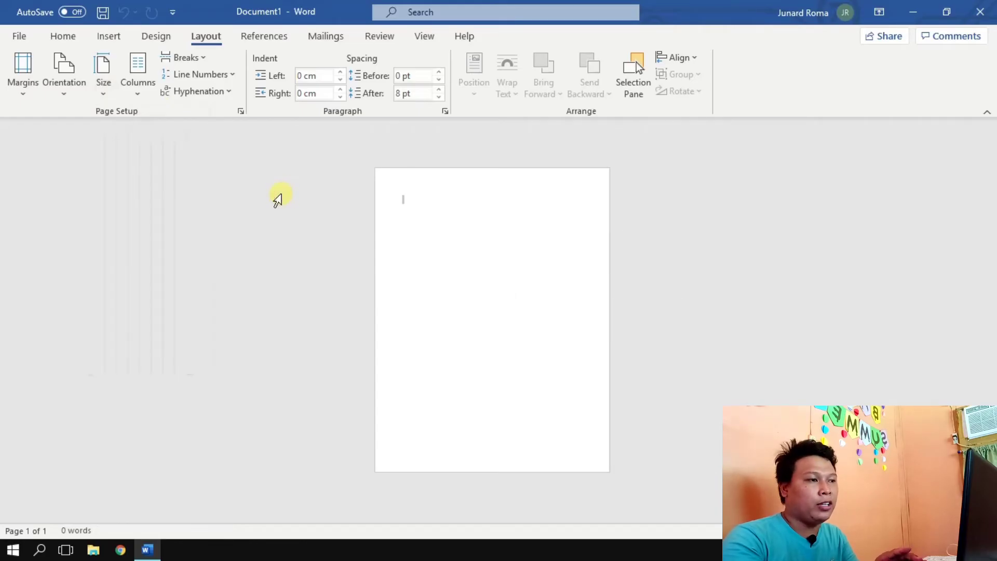
key(ctrl+p)
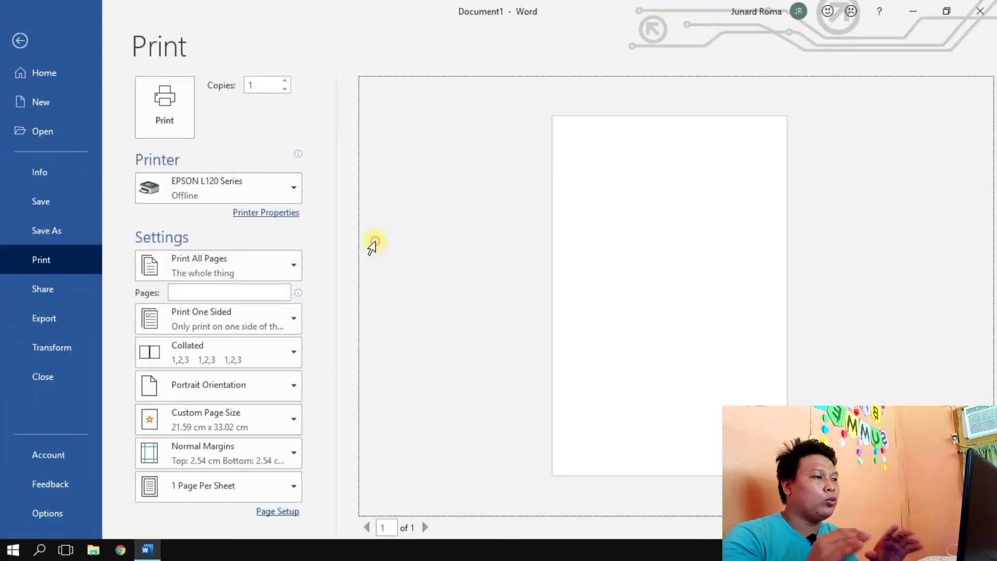
Step: Open the EPSON L120 Series printer properties, move the dialog aside, and expand the Document Size list
click(265, 214)
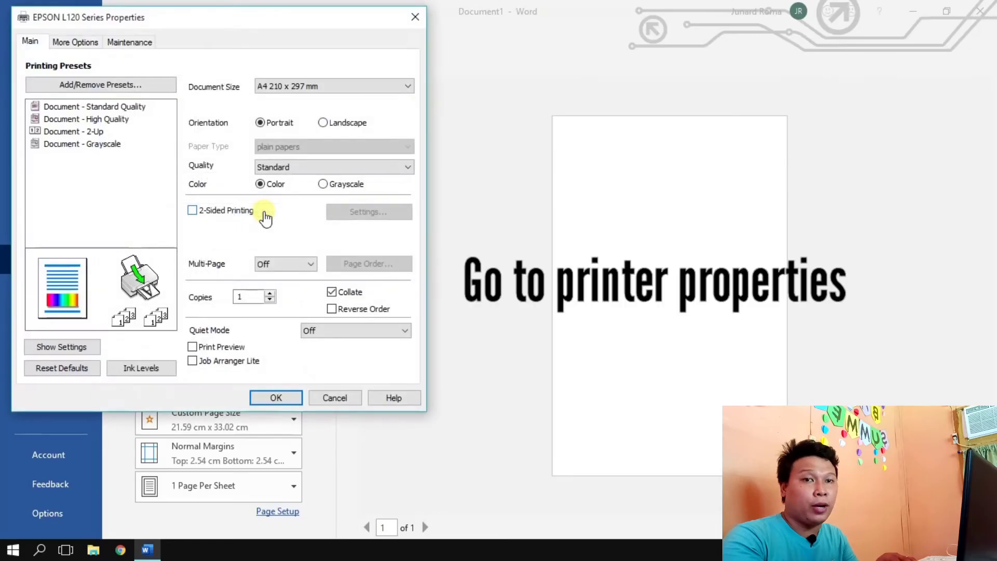
drag(265, 14, 666, 50)
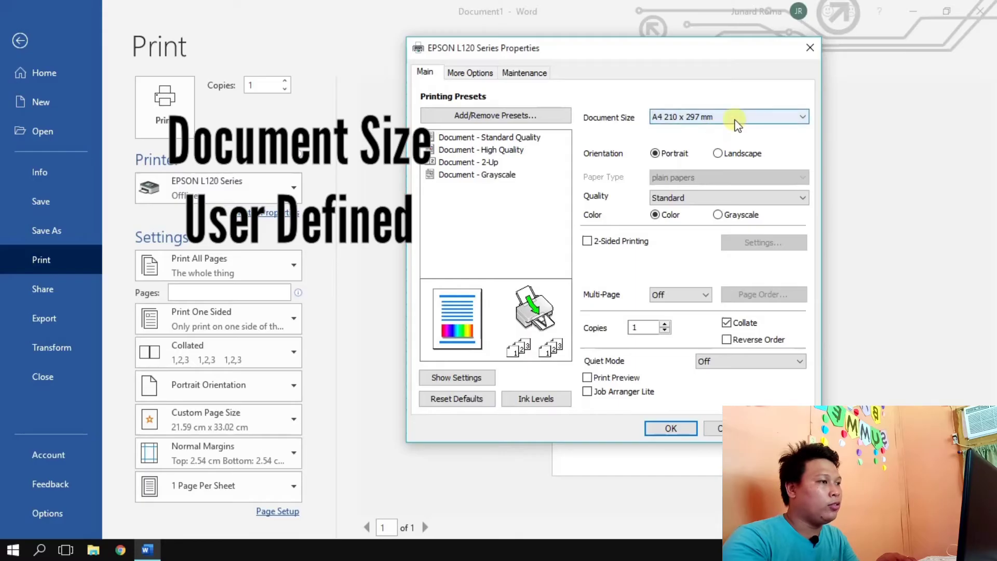
click(738, 125)
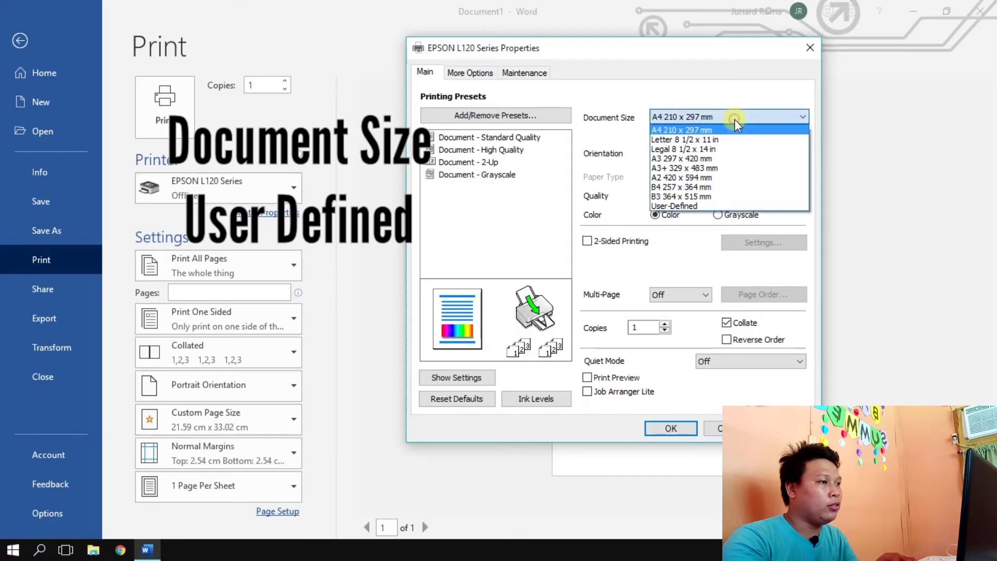
Step: Create a user-defined paper size named 'Long', 8.5 × 13 inches, and save it
click(711, 208)
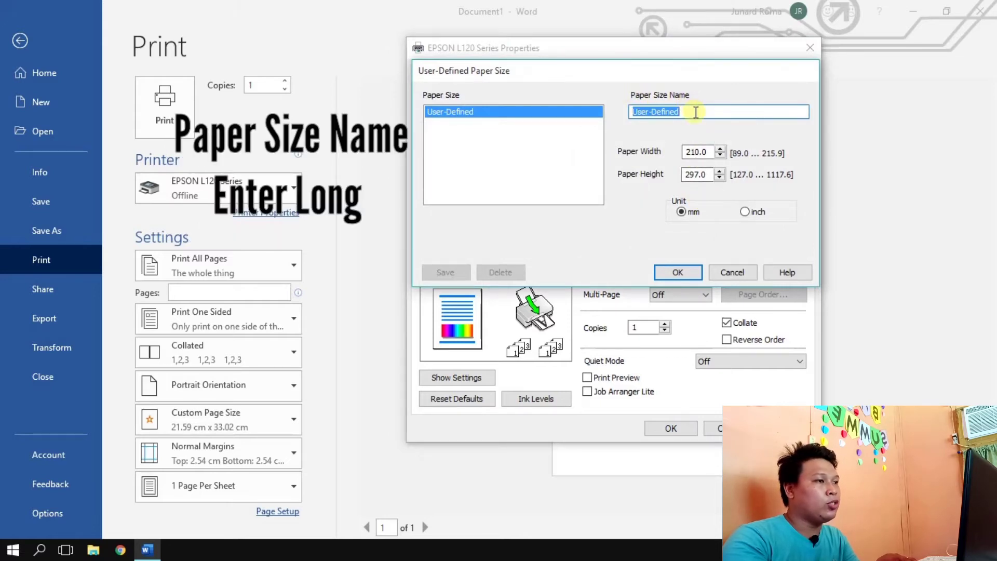
key(BackSpace)
text(Long)
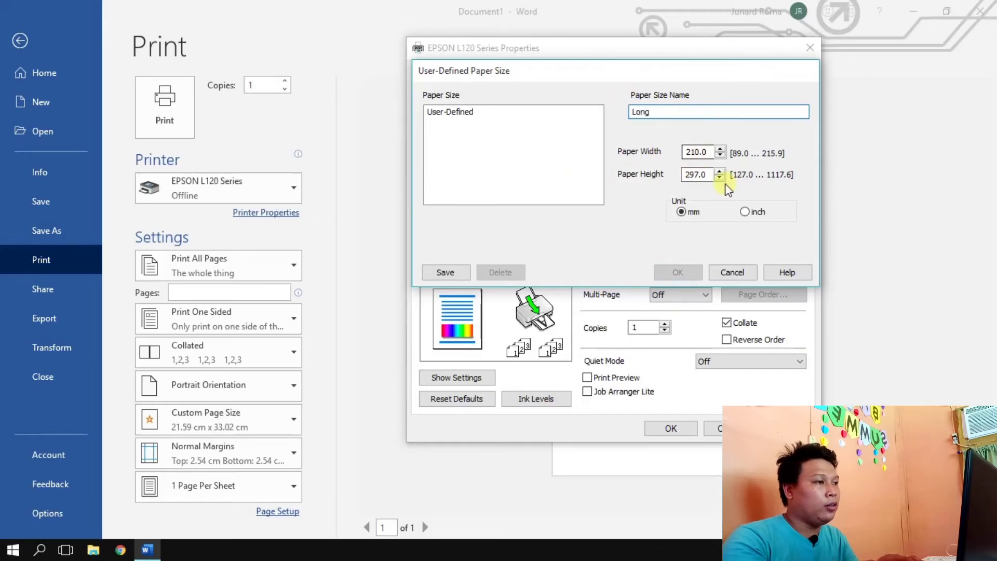
click(746, 213)
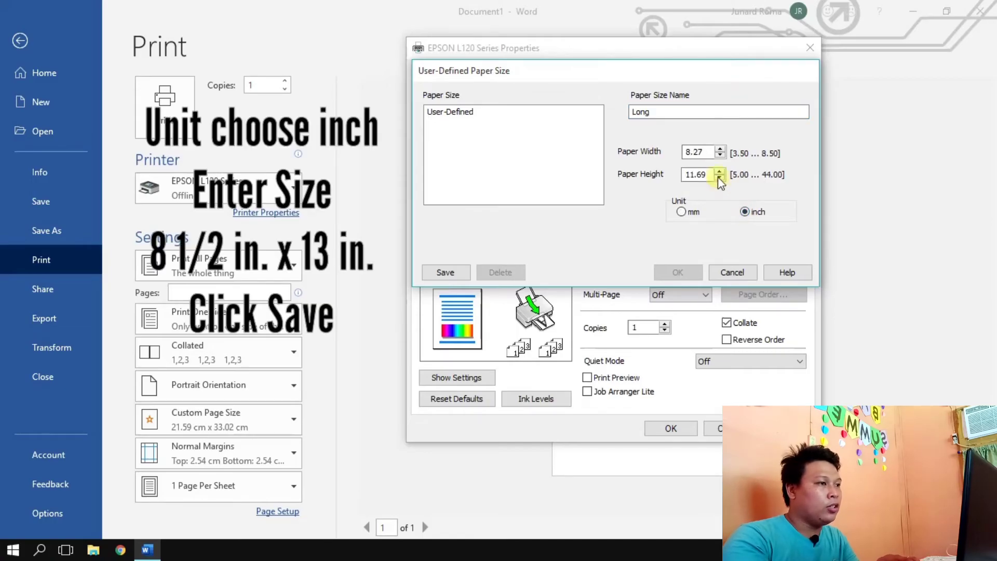
click(707, 151)
key(BackSpace)
key(BackSpace)
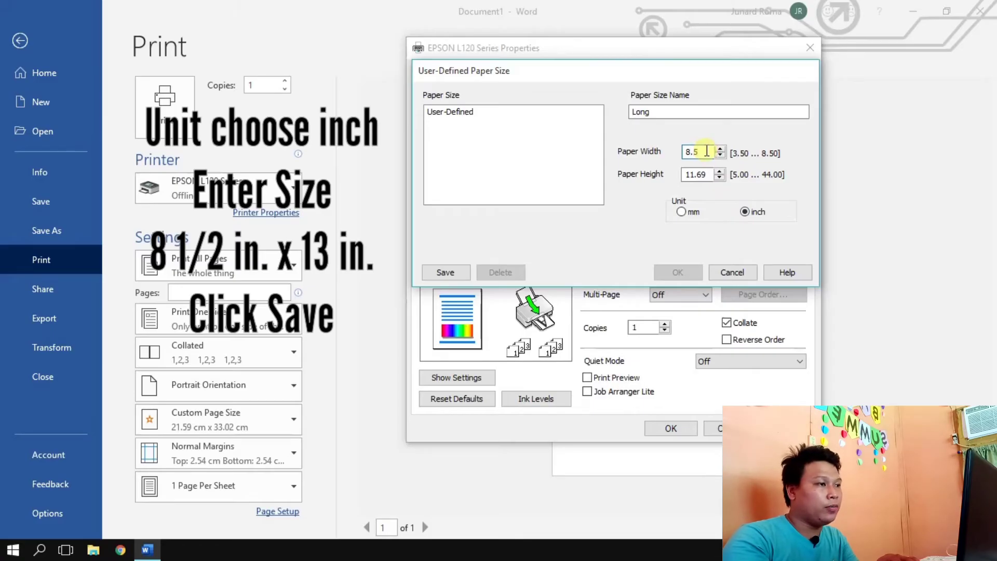
key(BackSpace)
key(BackSpace)
key(BackSpace)
key(BackSpace)
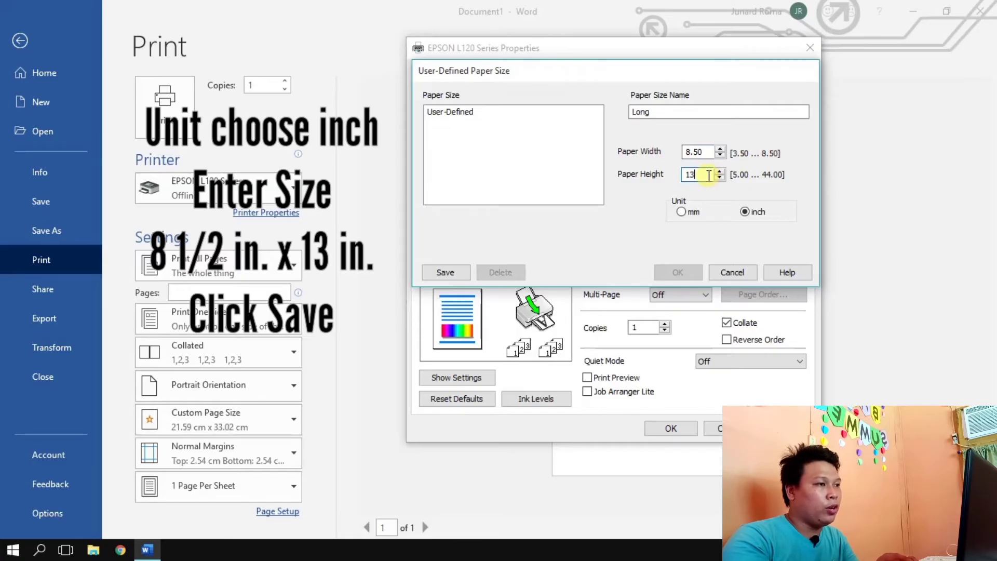
click(444, 273)
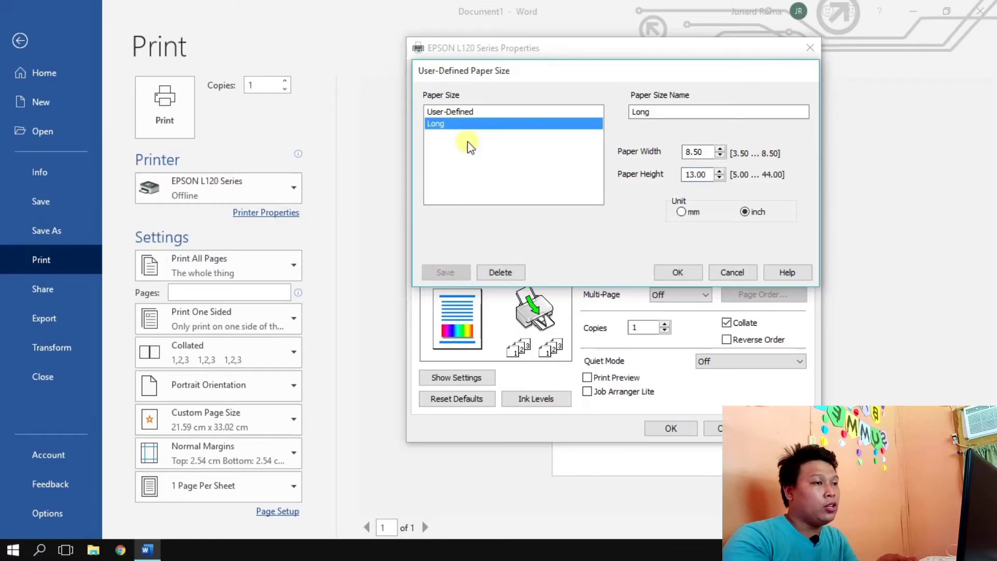
Step: Confirm both printer dialogs so Long (21.59 × 33.02 cm) is the paper size, then view the paper size list
click(684, 279)
click(678, 273)
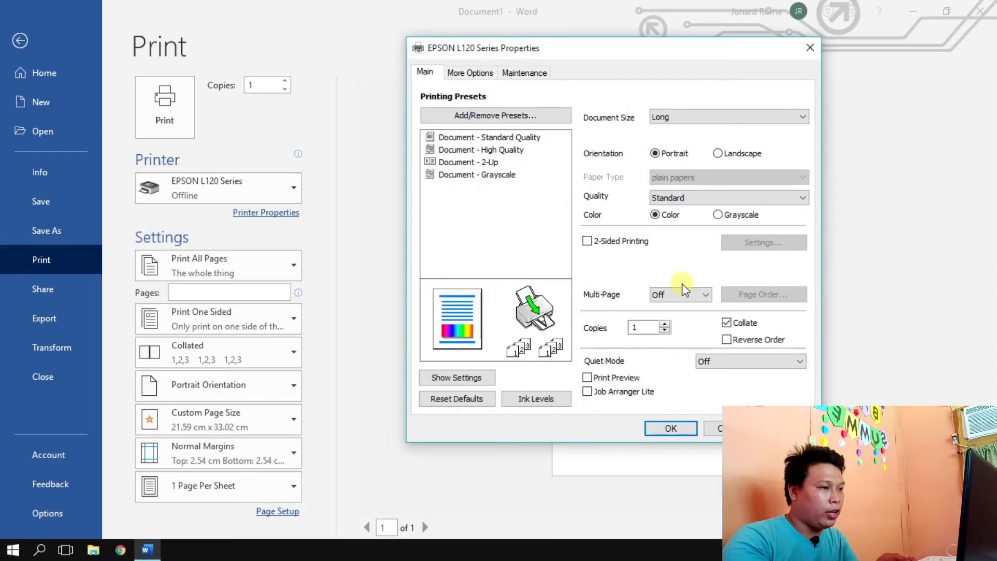
click(676, 429)
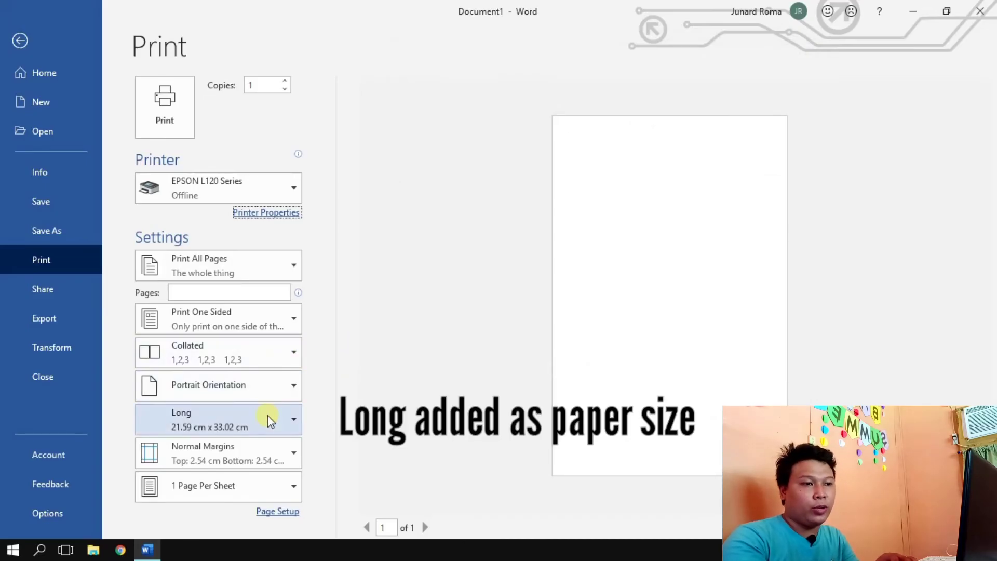
click(294, 419)
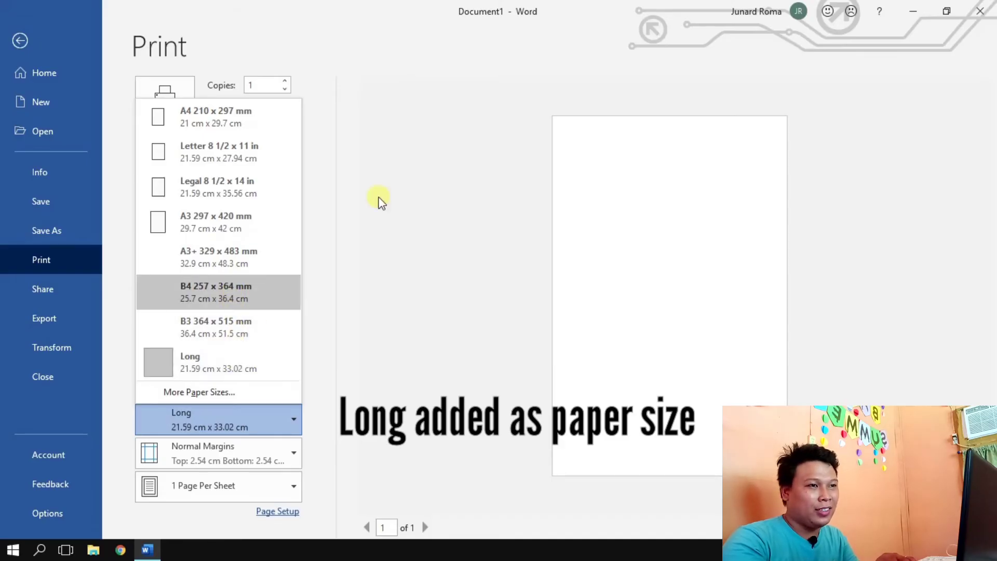
Step: Return to the document and find Long (21.59 × 33.02 cm) in the page Size list
click(379, 200)
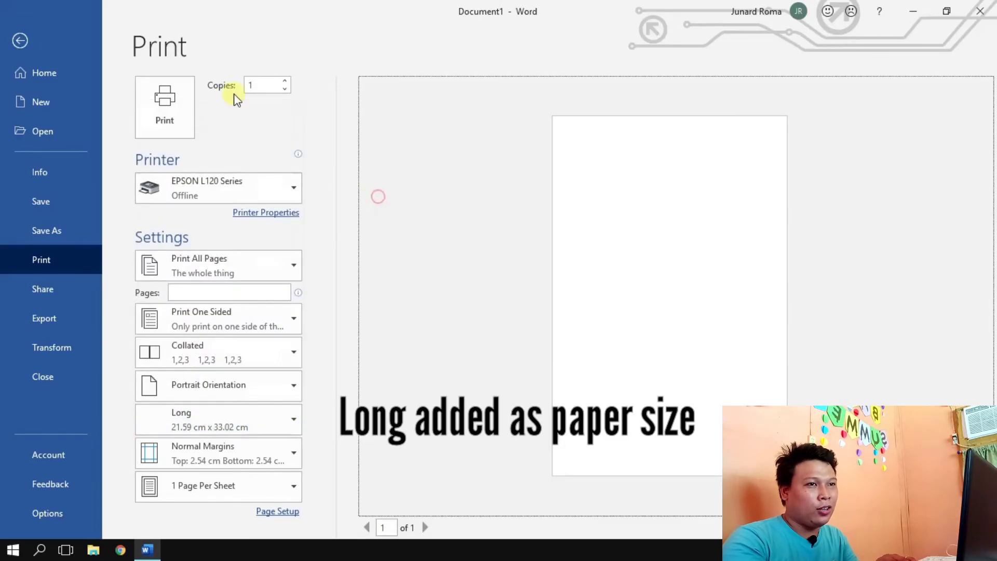
click(19, 41)
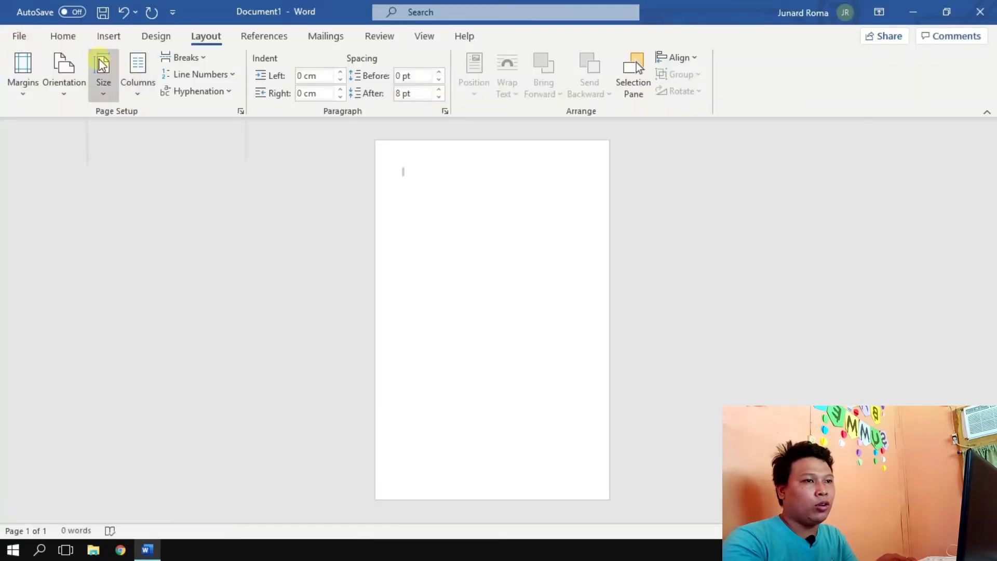
click(102, 65)
key(Down)
key(Down)
key(Down)
key(Down)
key(Down)
key(Down)
key(Down)
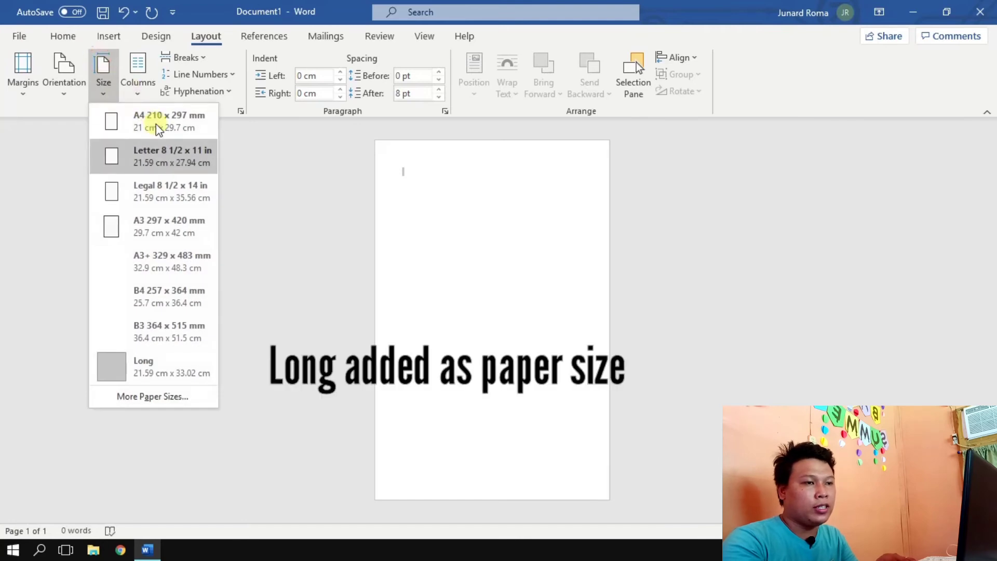
Step: Close Word without saving, relaunch it from the desktop icon, and start a blank document
click(901, 170)
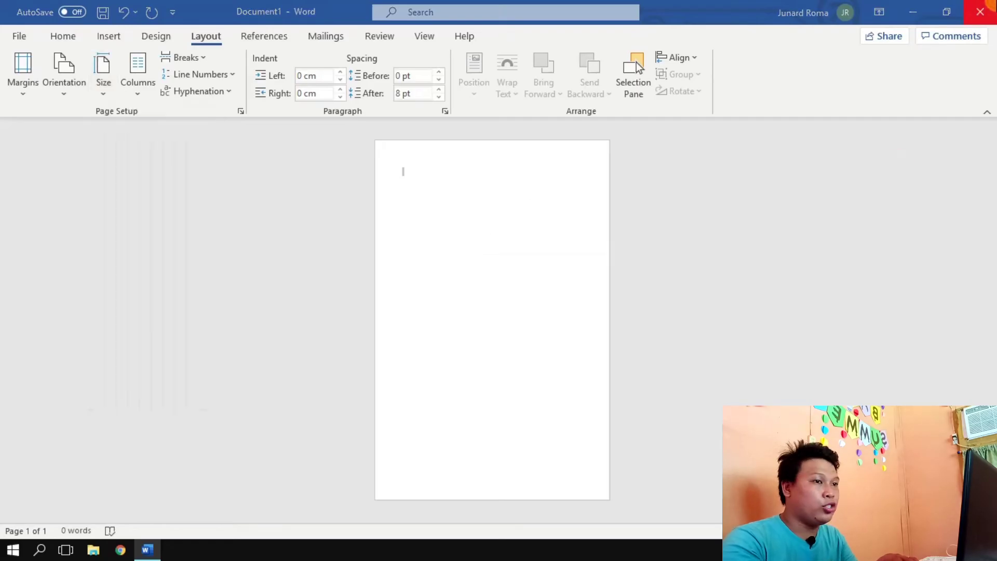
click(984, 9)
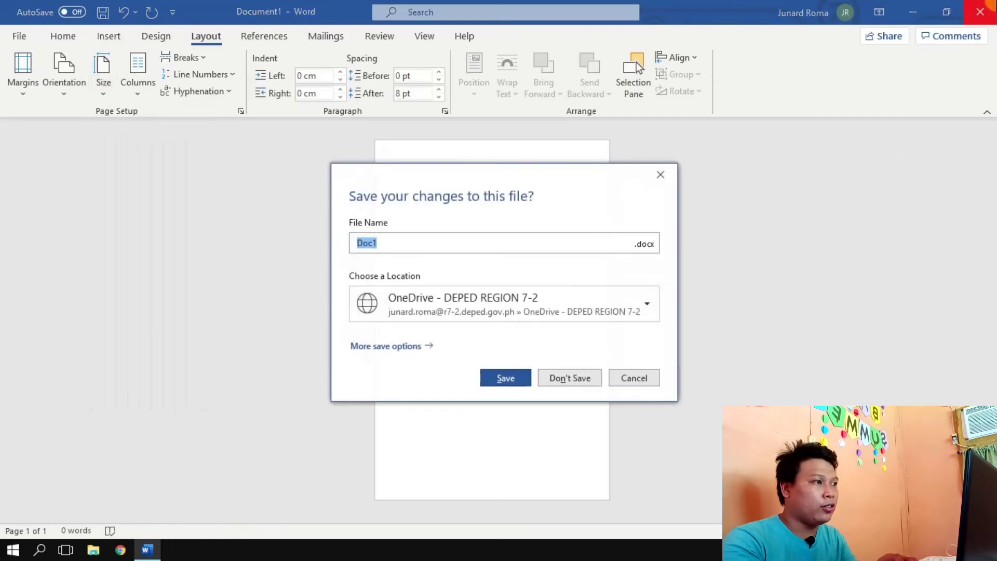
click(570, 378)
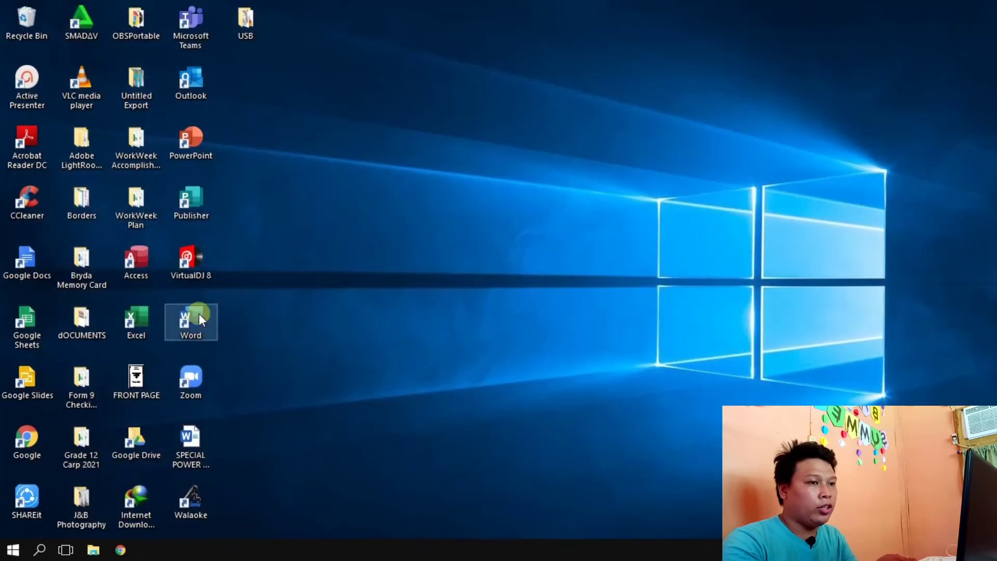
double_click(199, 313)
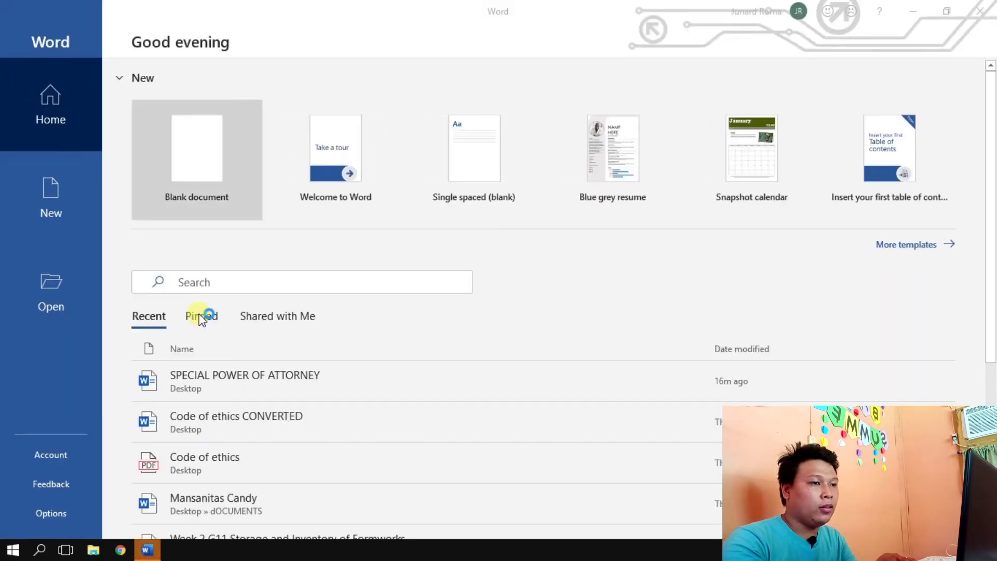
click(188, 125)
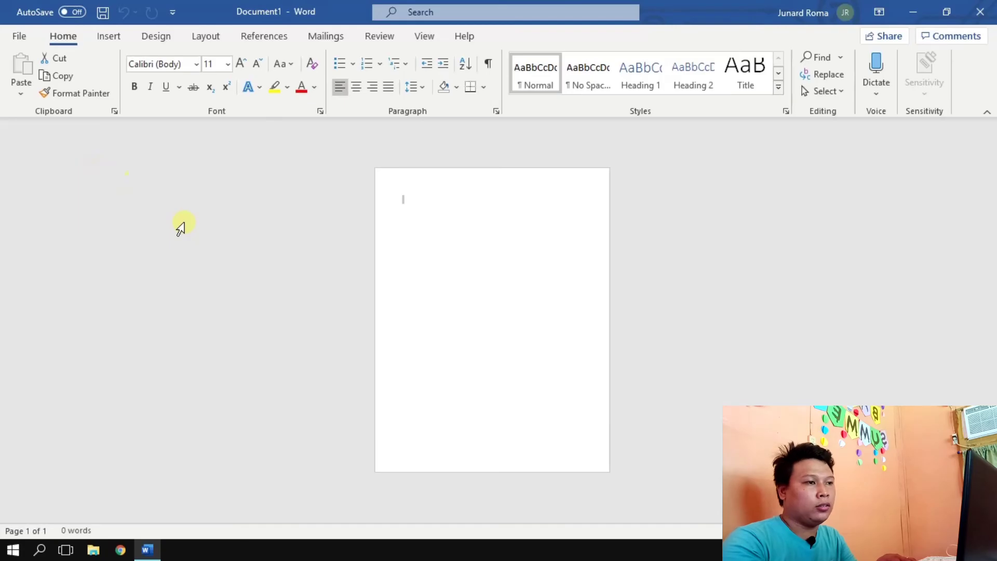
Step: Check that Long still appears in the Print paper size list after the restart
key(ctrl+p)
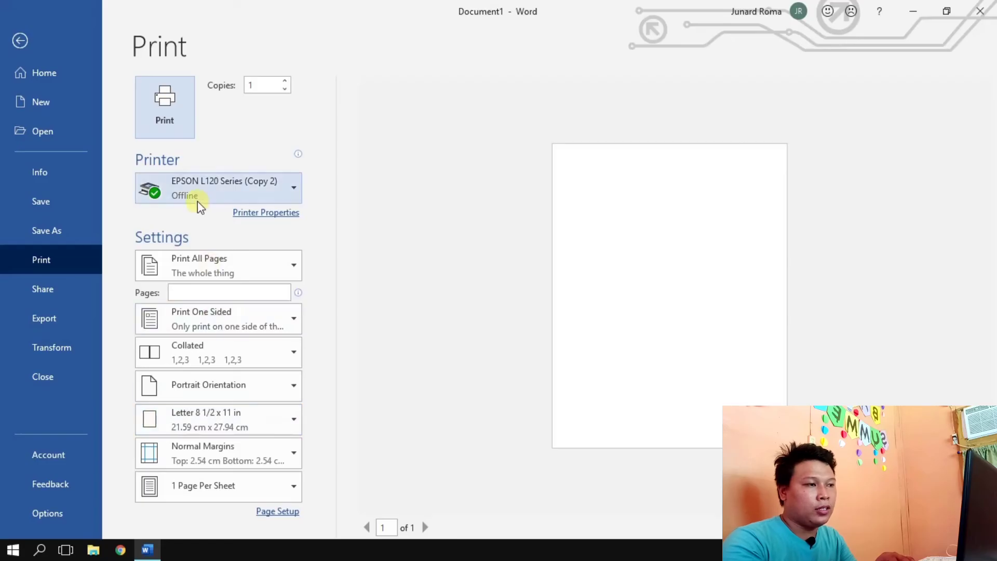
mouse_move(234, 206)
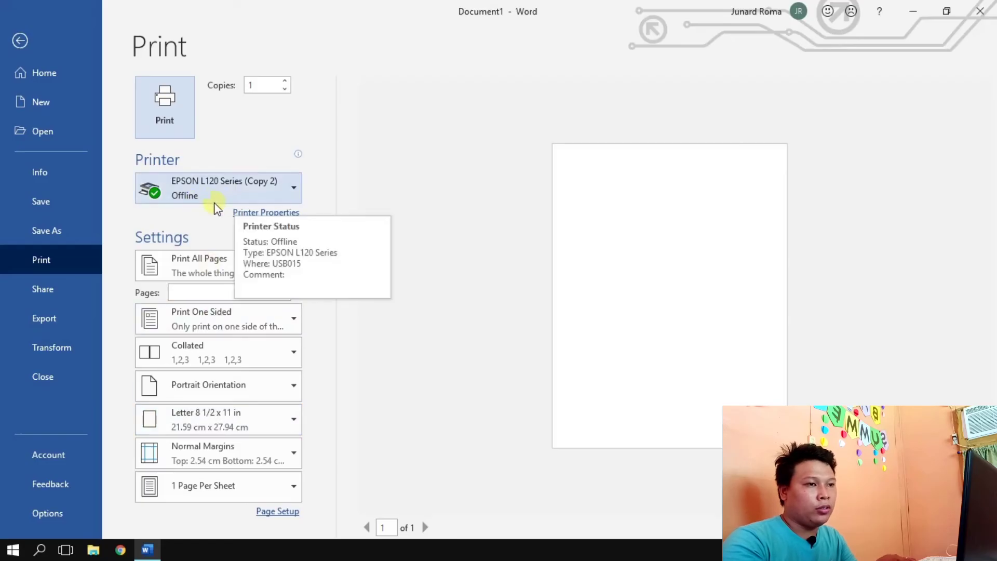
click(289, 425)
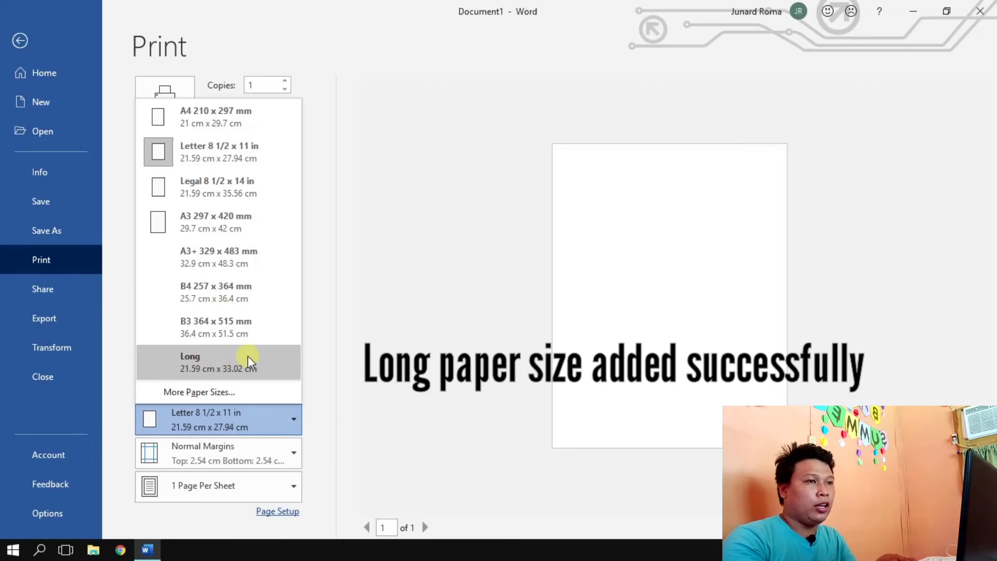
click(345, 338)
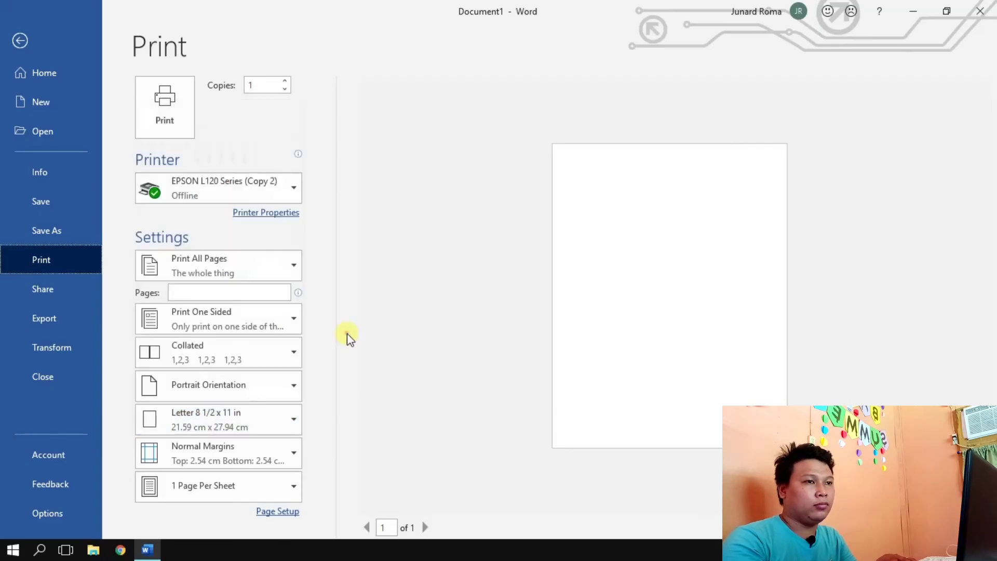
Step: Back in the document, confirm Long is listed under Layout page sizes
click(20, 40)
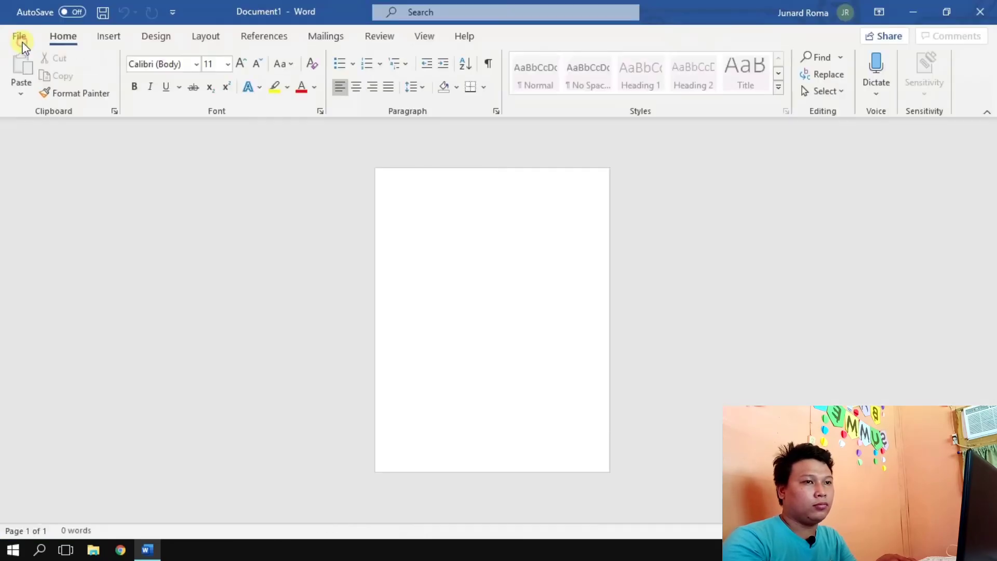
click(198, 38)
click(104, 83)
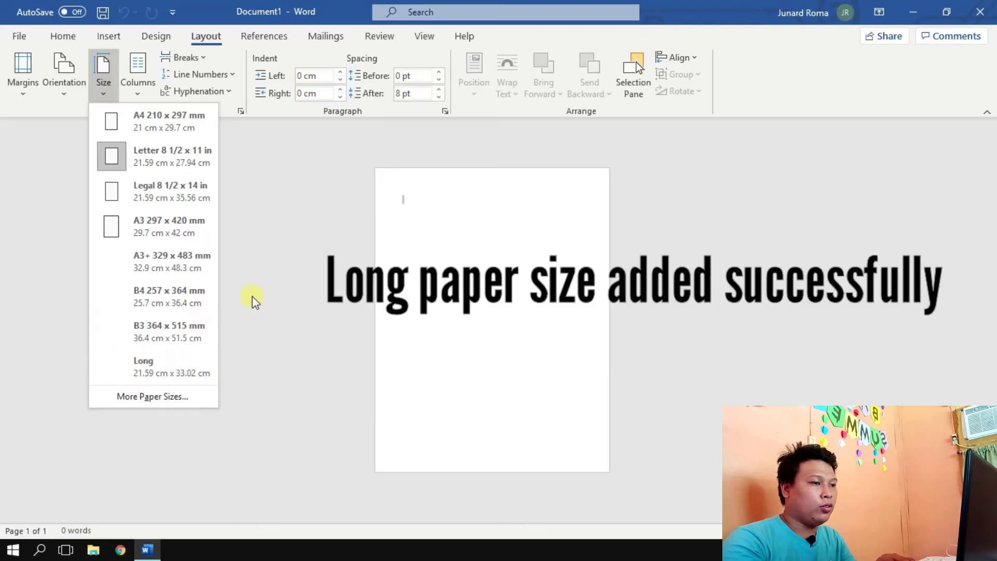
click(720, 176)
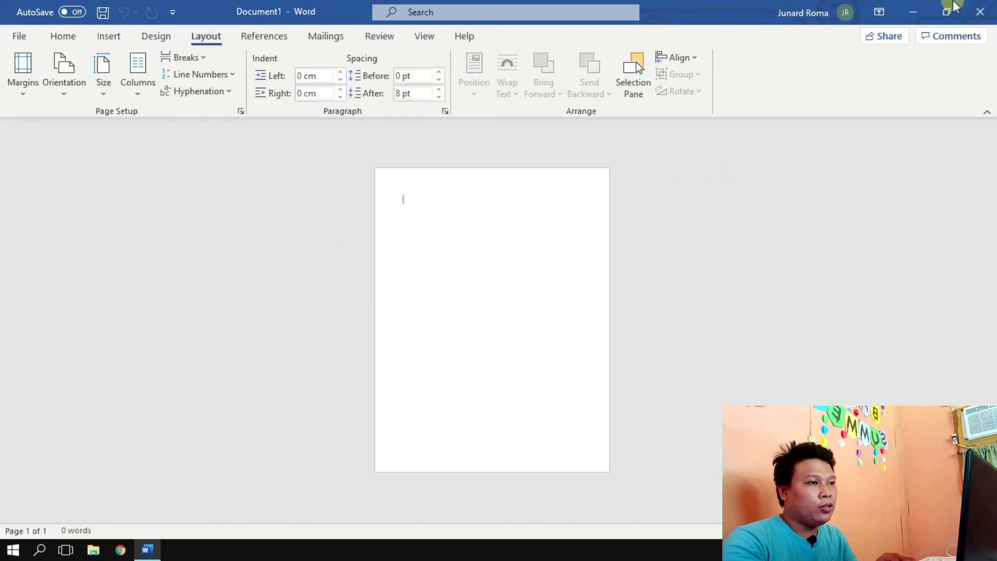
Step: Exit Word to the Windows desktop
click(985, 10)
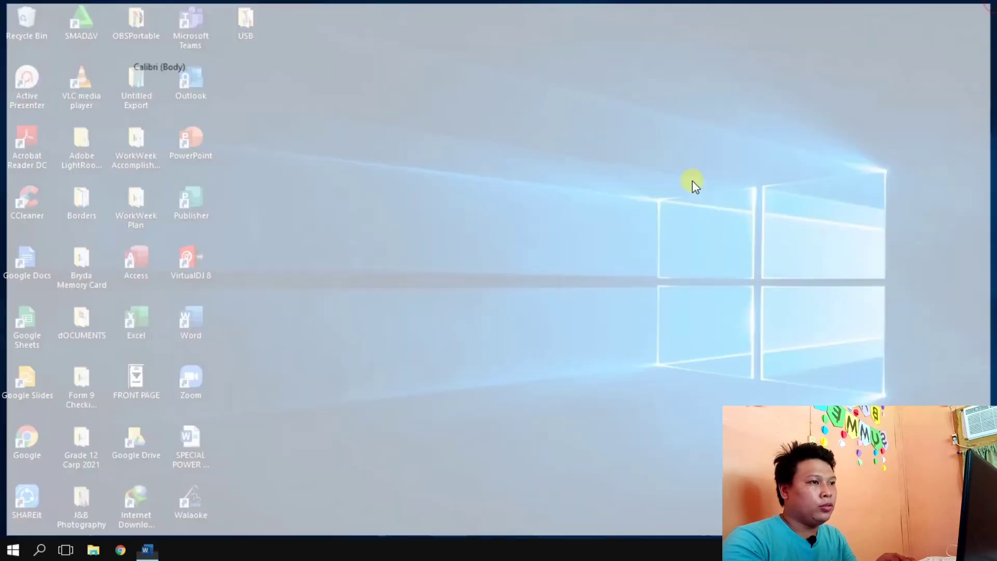